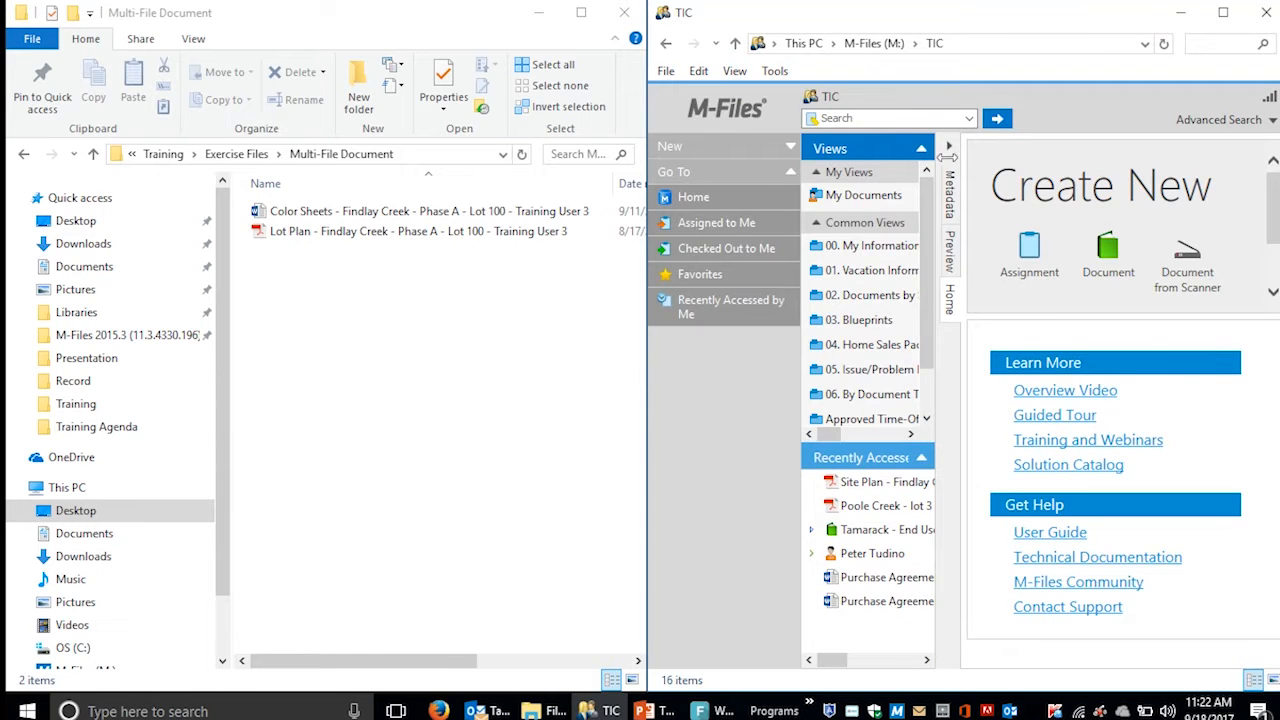
# Collapse the vault's metadata pane and bring the Color Sheets and Lot Plan files together into the TIC vault in M-Files
pyautogui.click(950, 152)
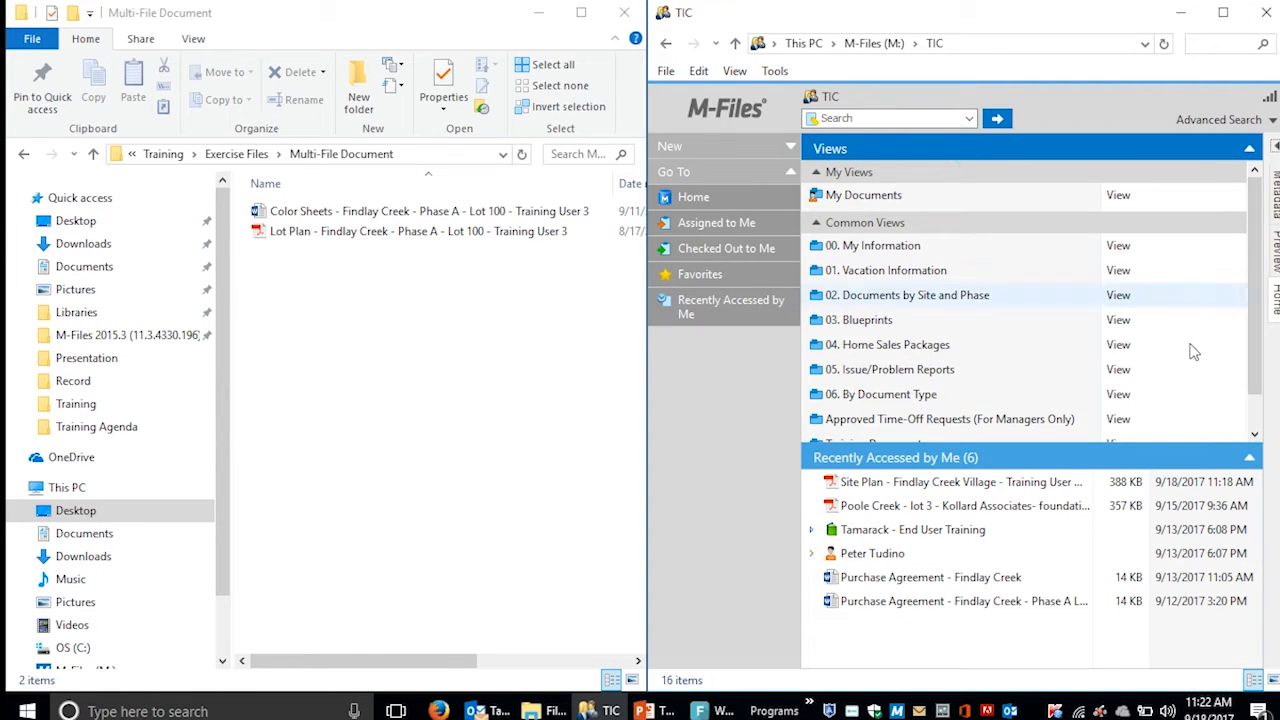
pyautogui.click(295, 212)
pyautogui.keyDown('ctrl'); pyautogui.click(305, 234); pyautogui.keyUp('ctrl')
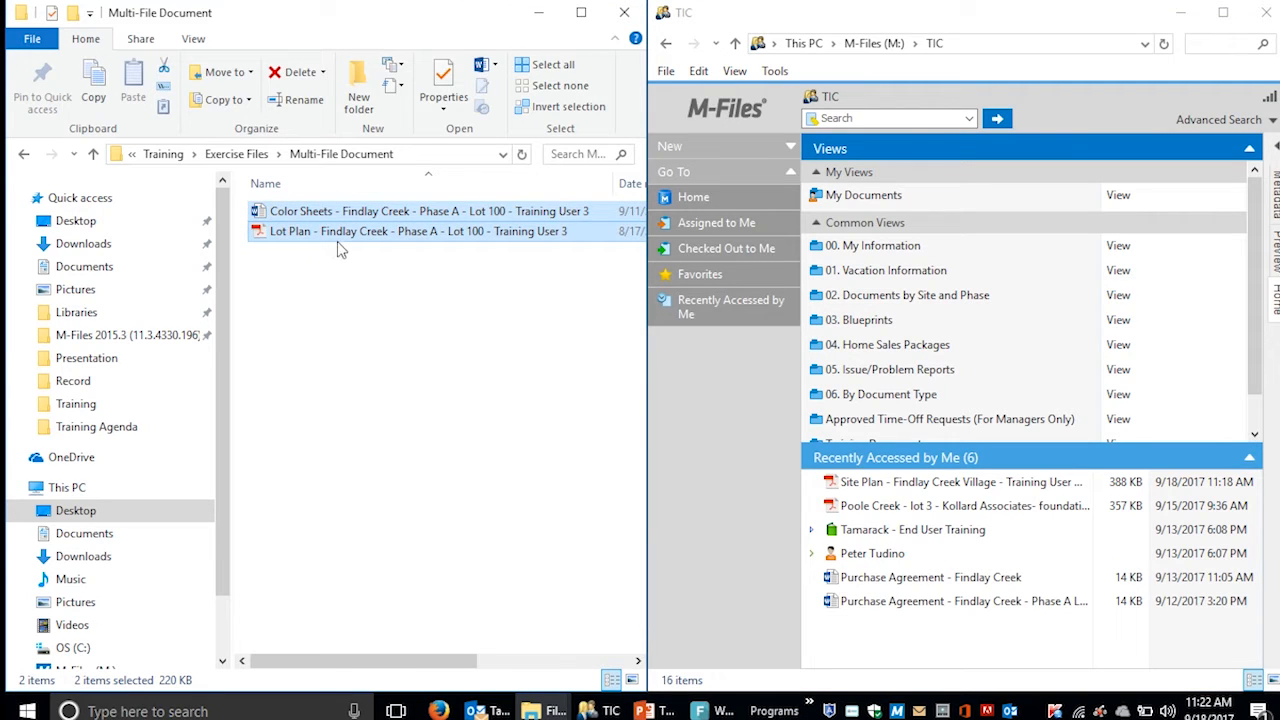
pyautogui.rightClick(334, 237)
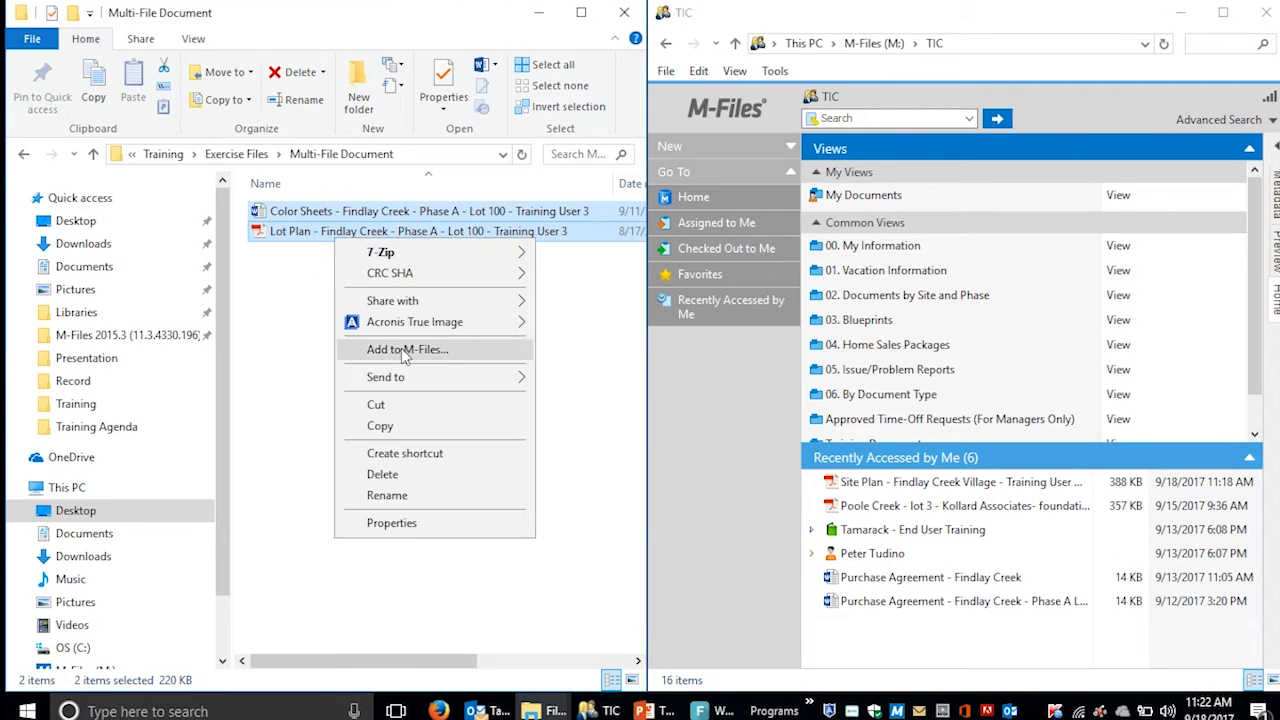
pyautogui.click(286, 320)
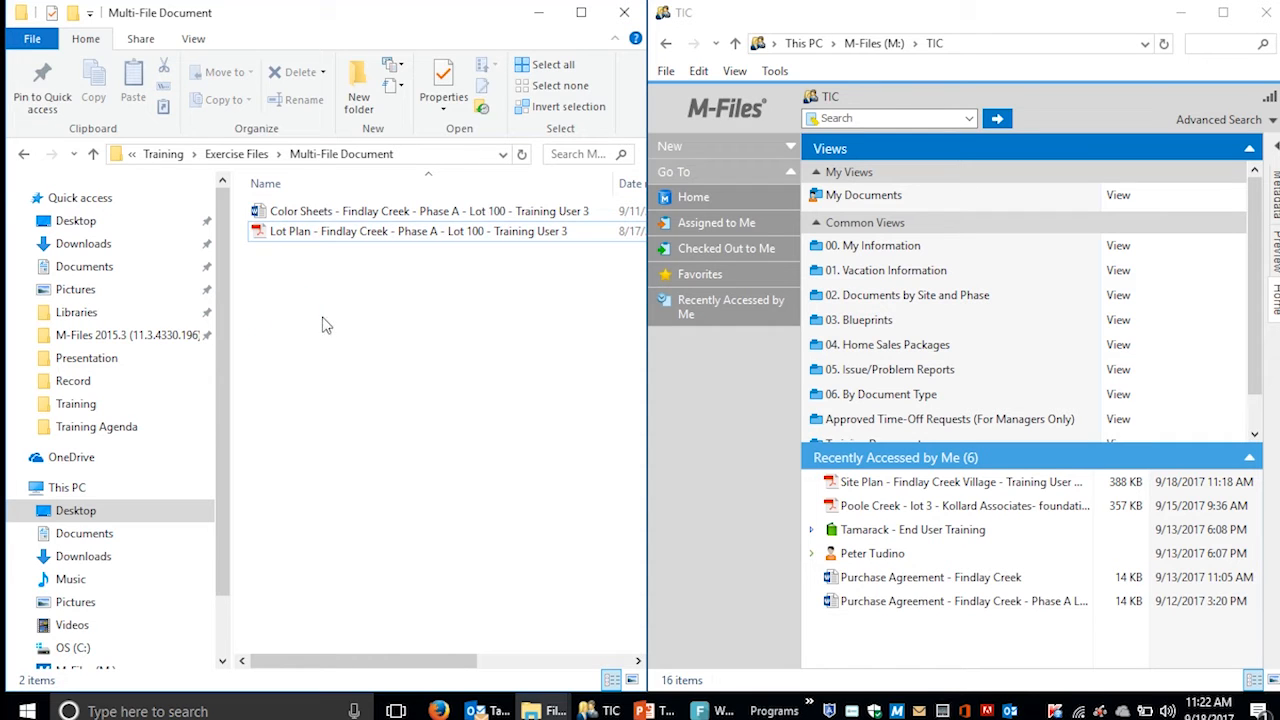
pyautogui.moveTo(345, 269); pyautogui.dragTo(1205, 276)
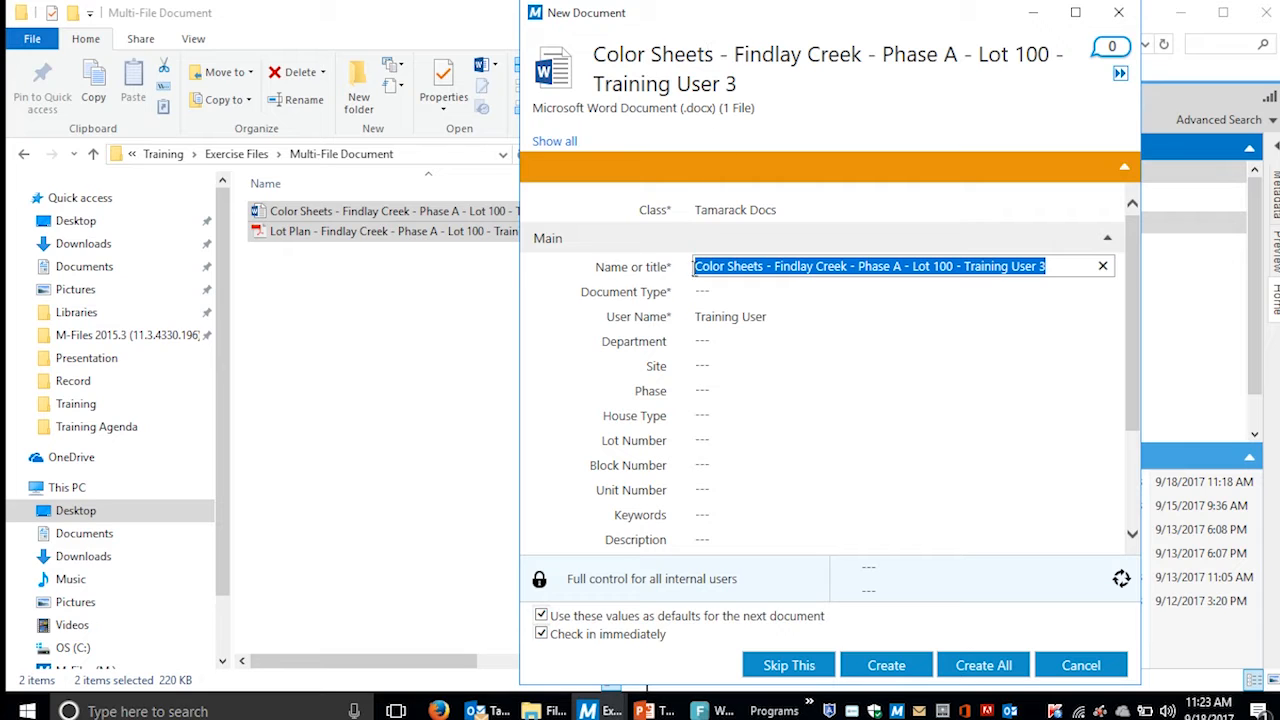
# Set the Color Sheets file's Document Type to Color Sheets
pyautogui.click(703, 291)
pyautogui.write('col')
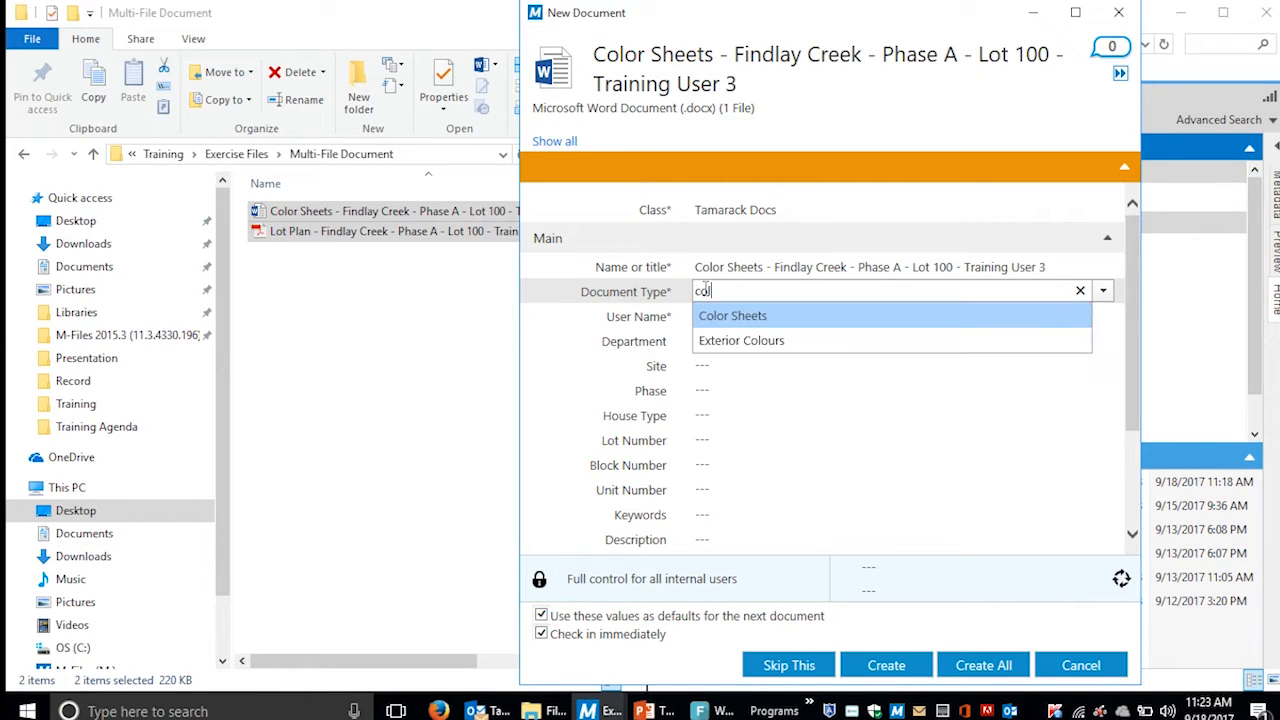
pyautogui.click(720, 316)
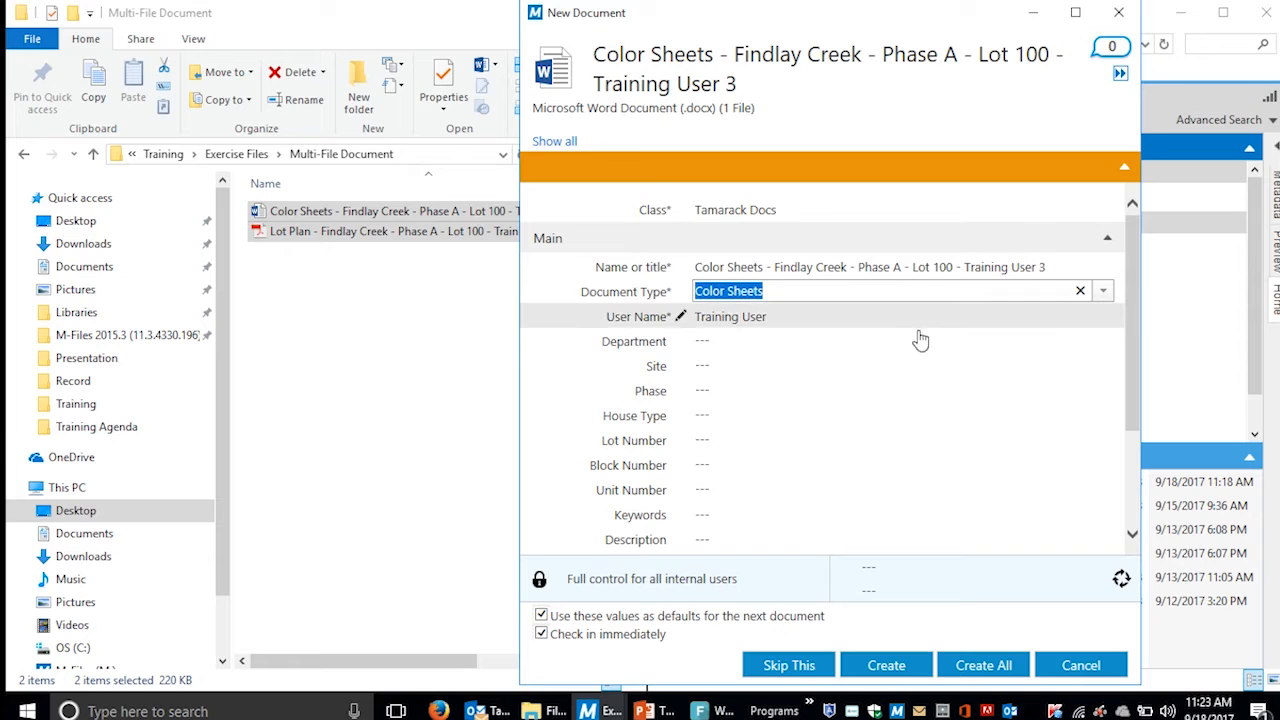
# Set the Site to Findlay Creek Village, the Phase to A and the Lot Number to 100, leaving House Type empty
pyautogui.click(714, 365)
pyautogui.write('find')
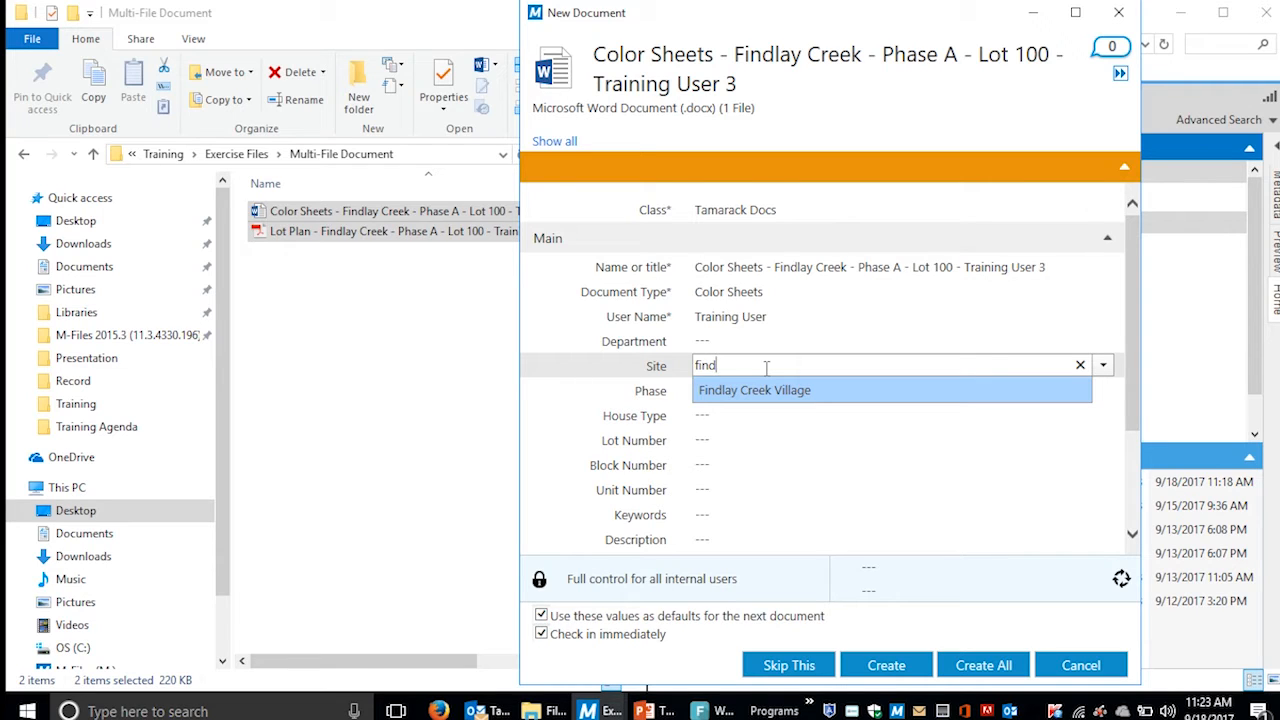
pyautogui.press('Tab')
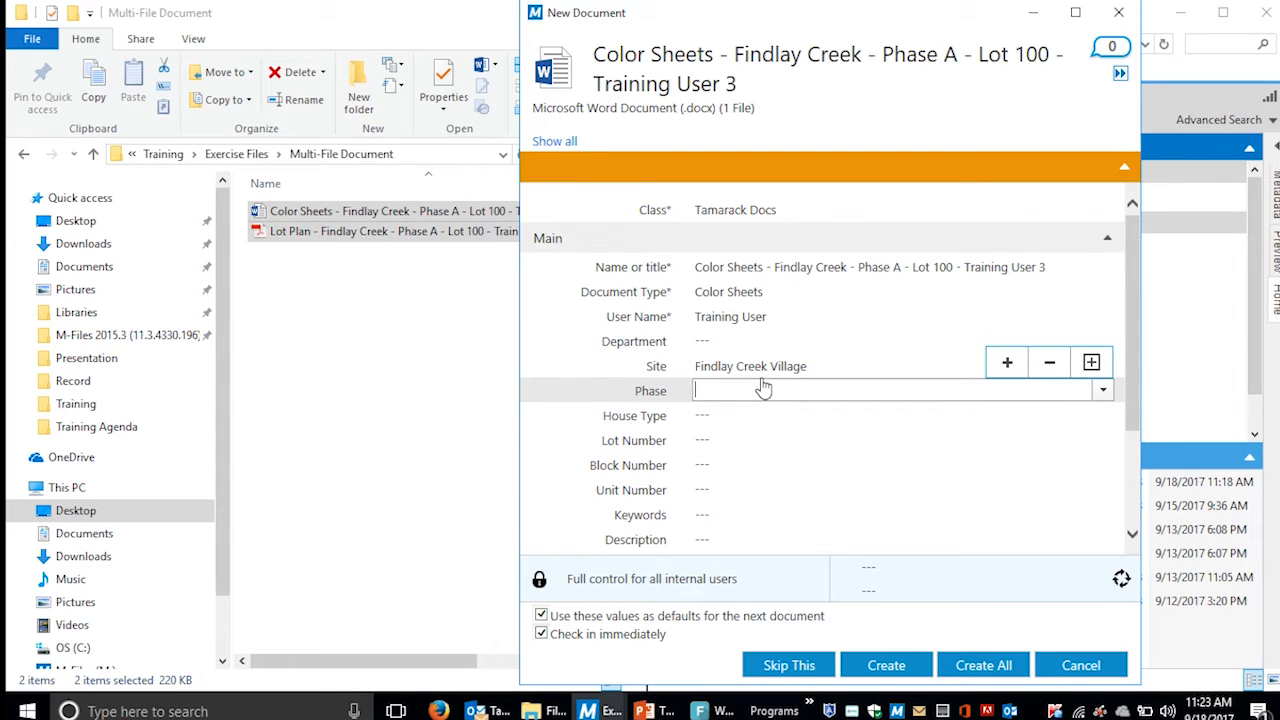
pyautogui.write('A')
pyautogui.press('Tab')
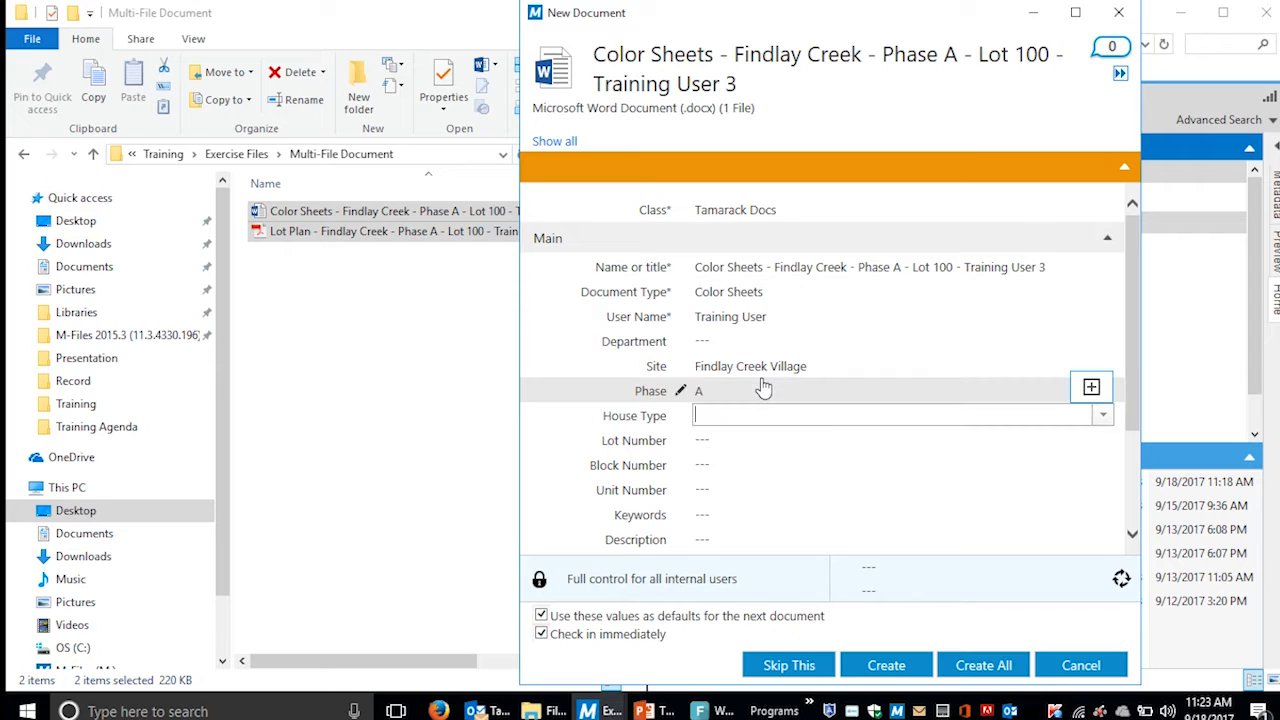
pyautogui.press('Tab')
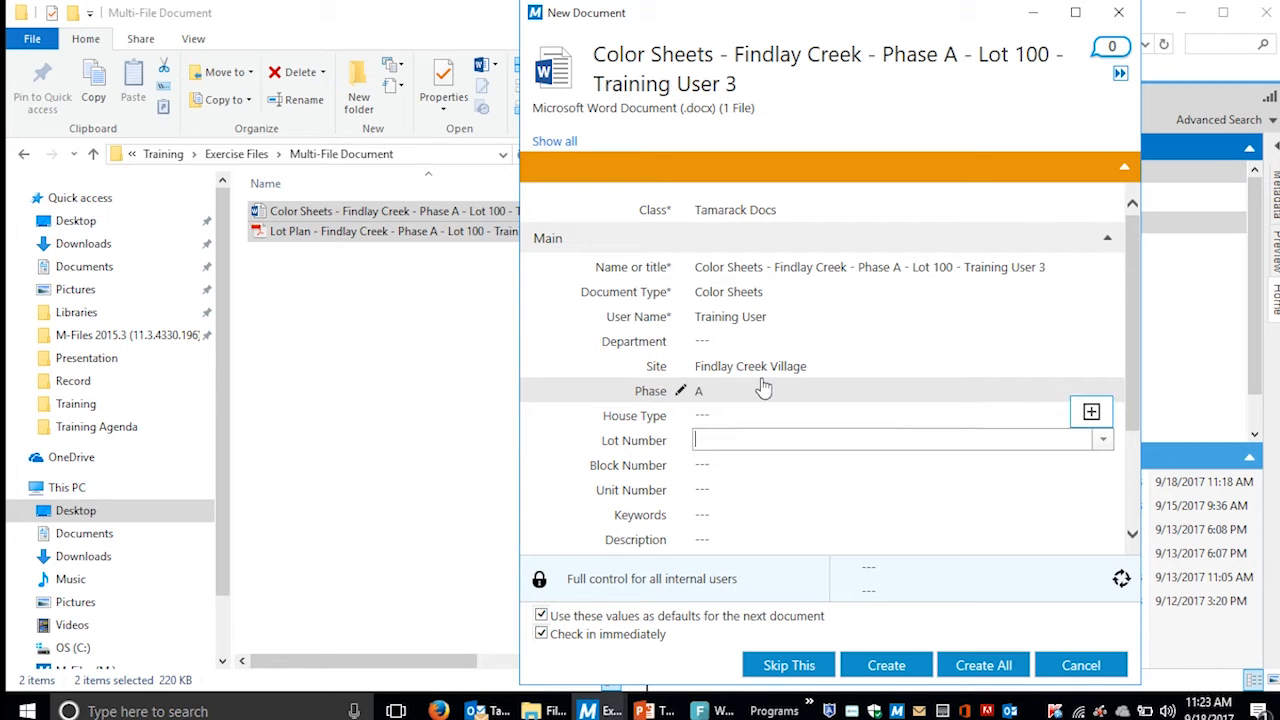
pyautogui.write('100')
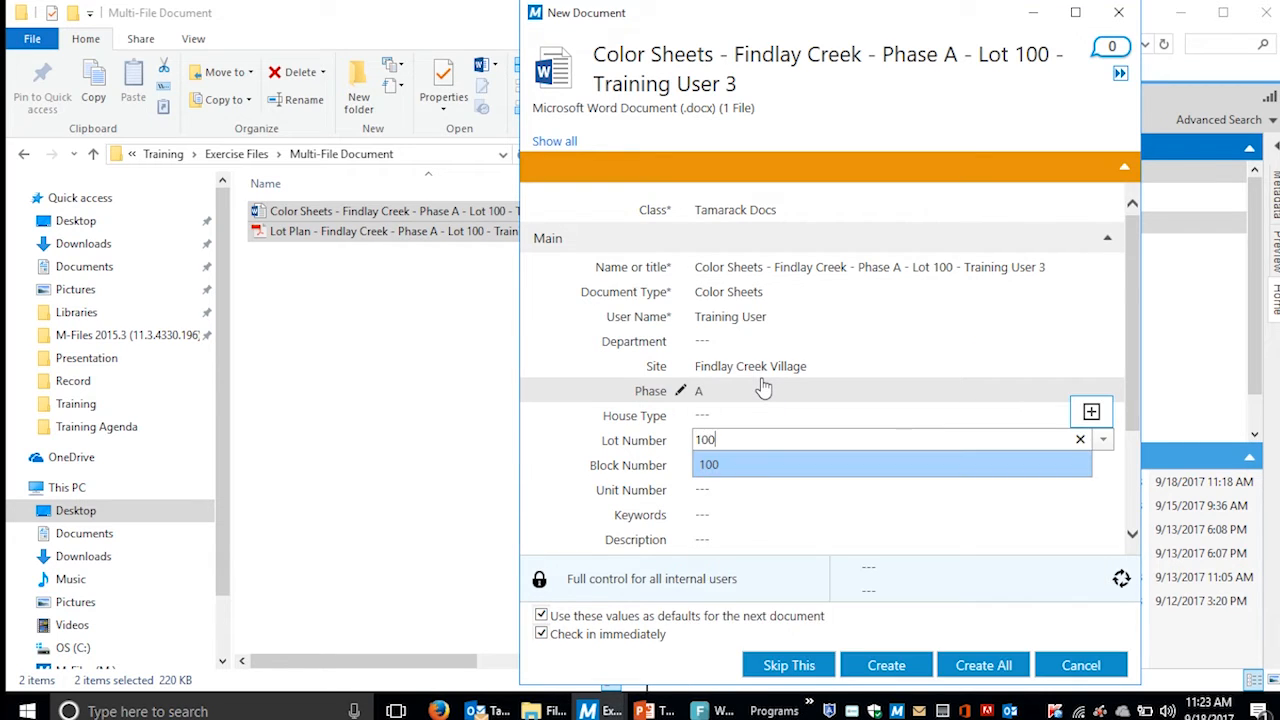
# Look through the available Lot Number values and view the dialog for adding a new value to the list
pyautogui.click(1104, 442)
pyautogui.click(1104, 442)
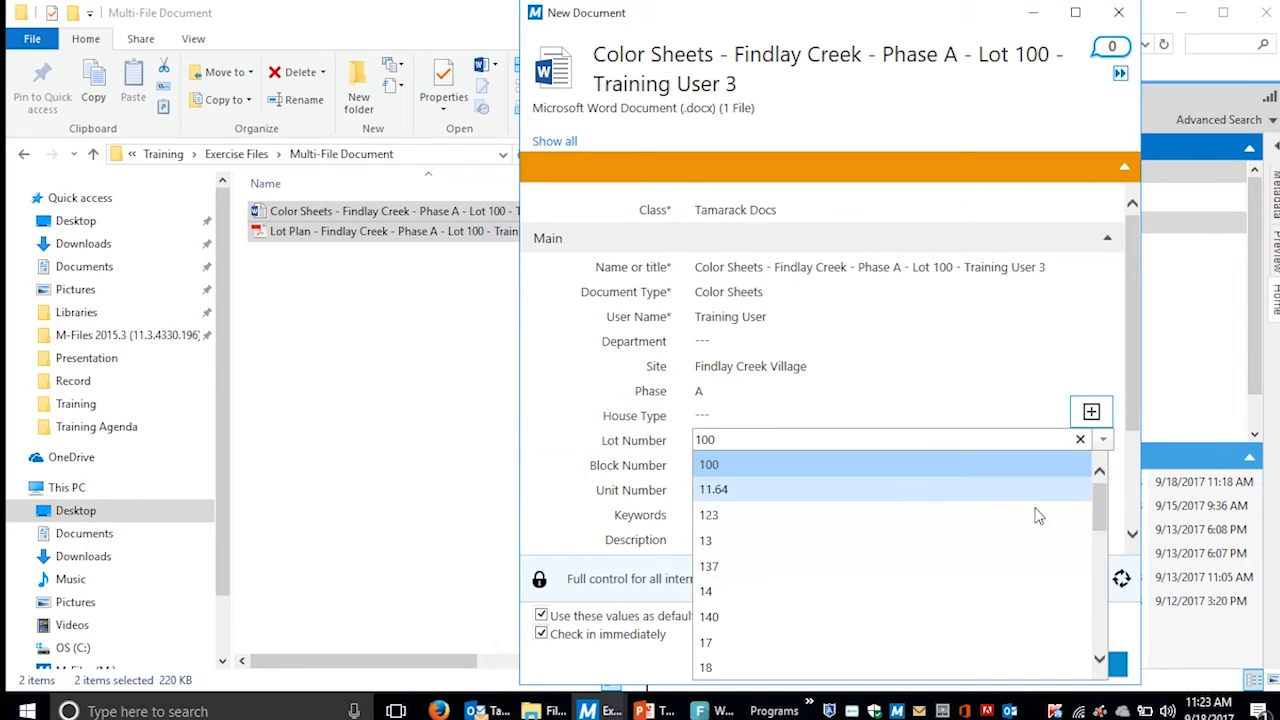
pyautogui.moveTo(1098, 510); pyautogui.dragTo(1100, 573)
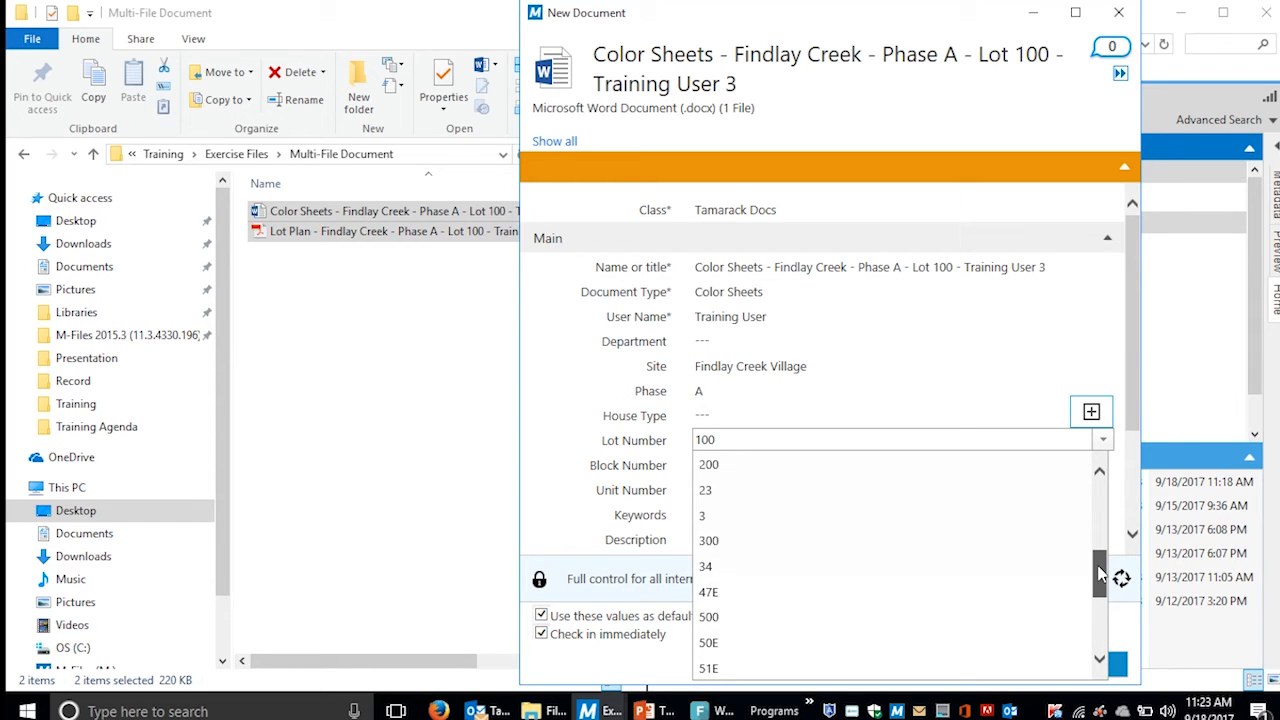
pyautogui.moveTo(1100, 573); pyautogui.dragTo(1093, 467)
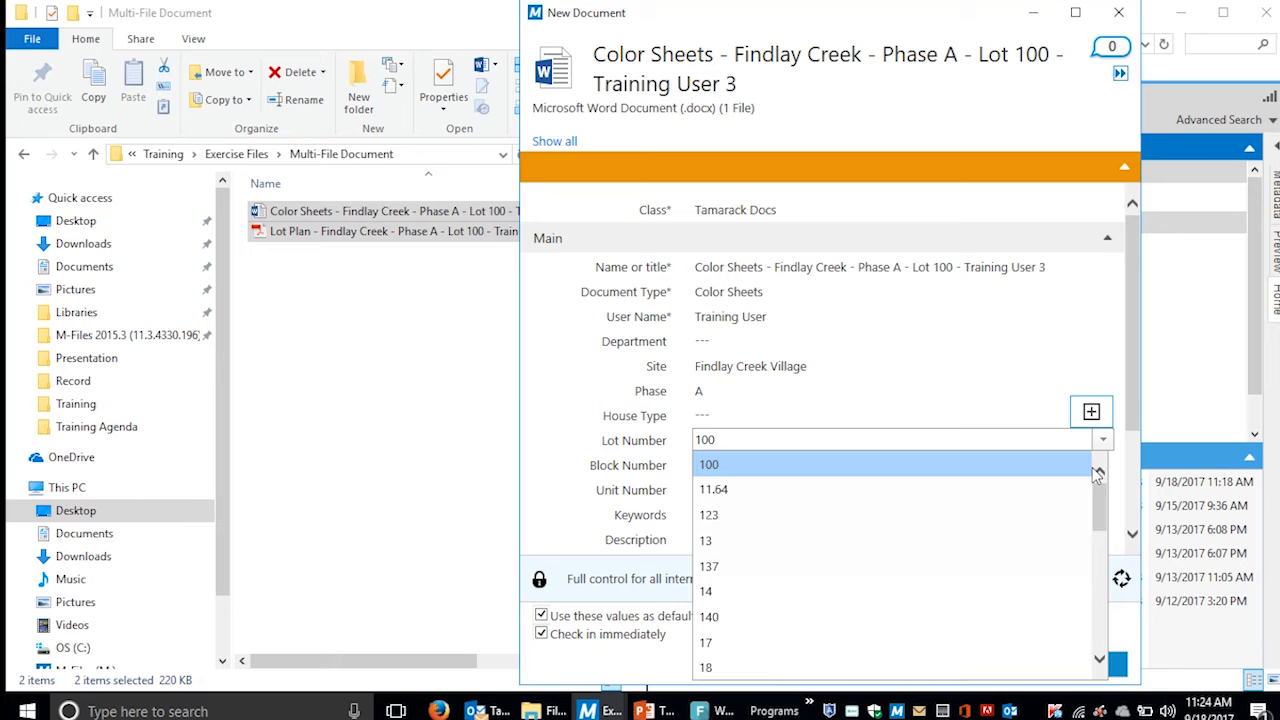
pyautogui.click(1091, 414)
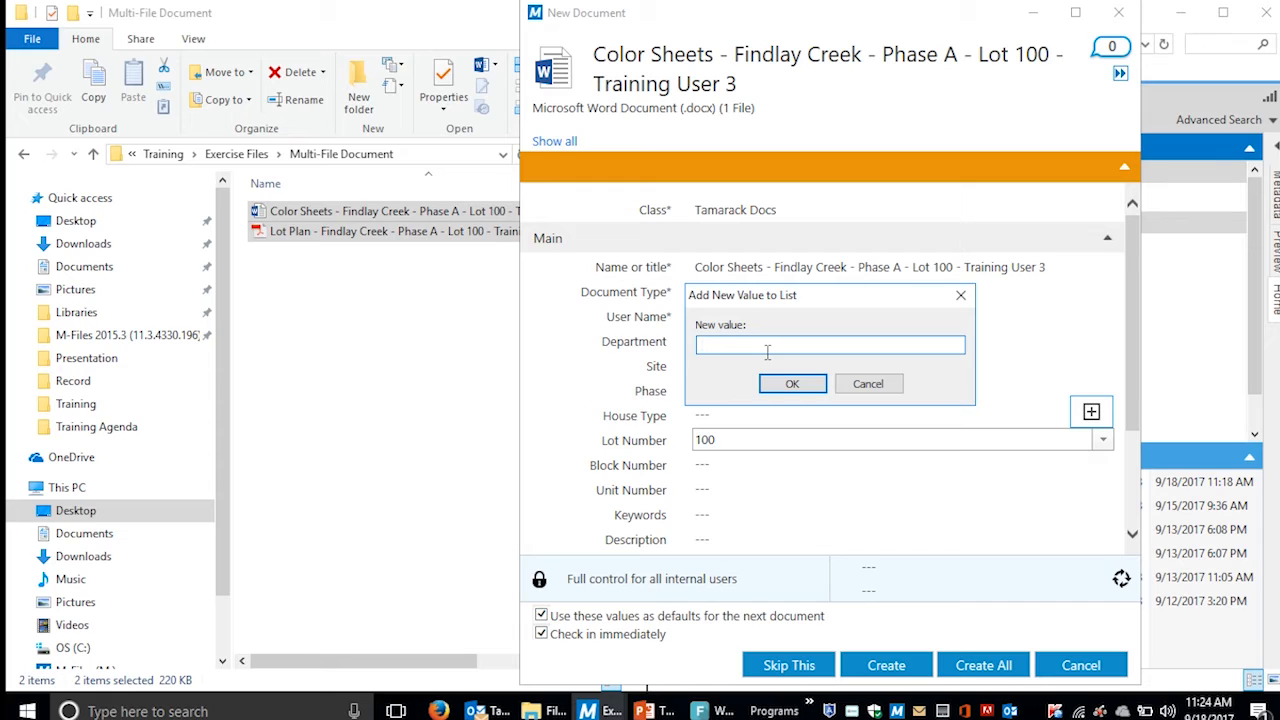
pyautogui.click(960, 295)
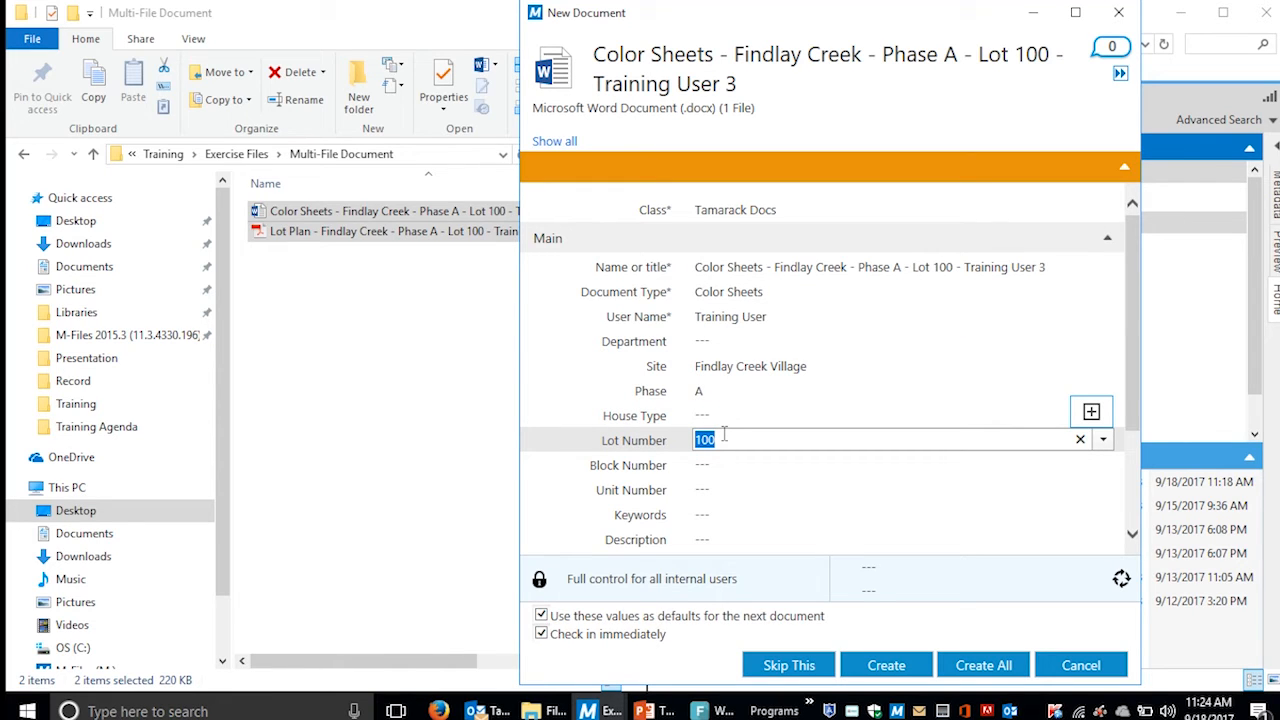
# Enter 550 as the Lot Number and add it as a new value to the list
pyautogui.write('55')
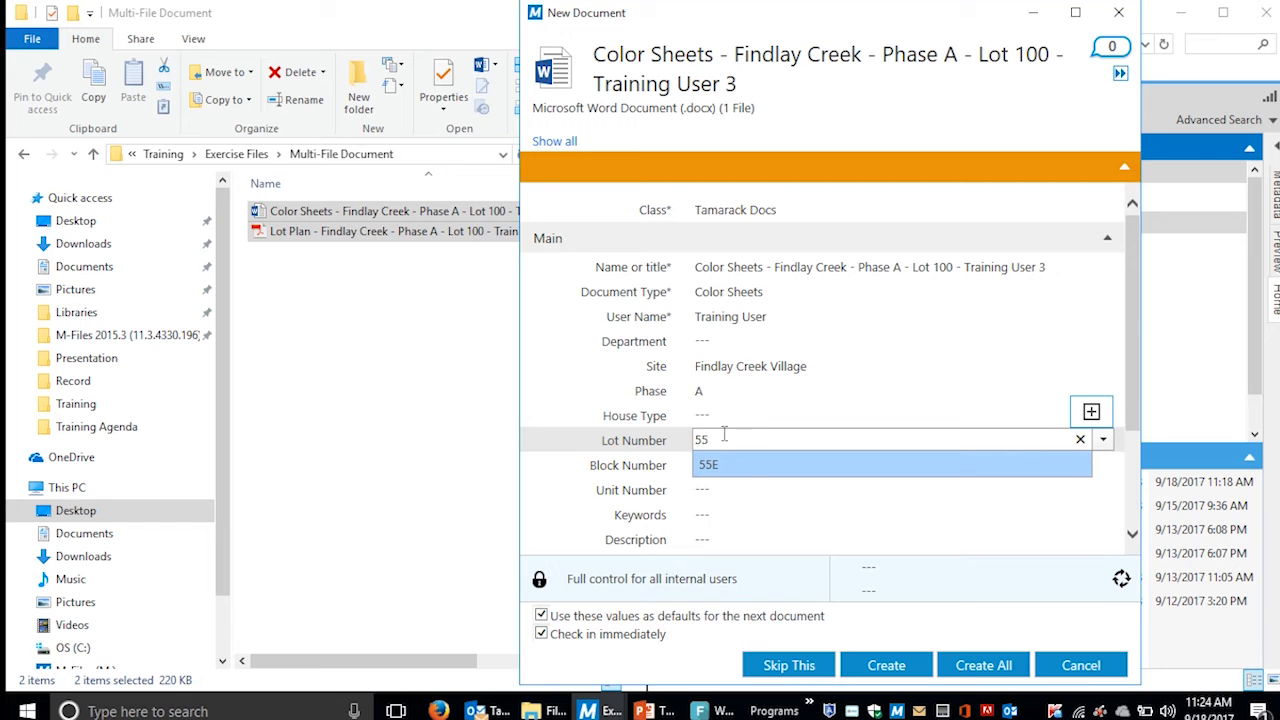
pyautogui.write('0')
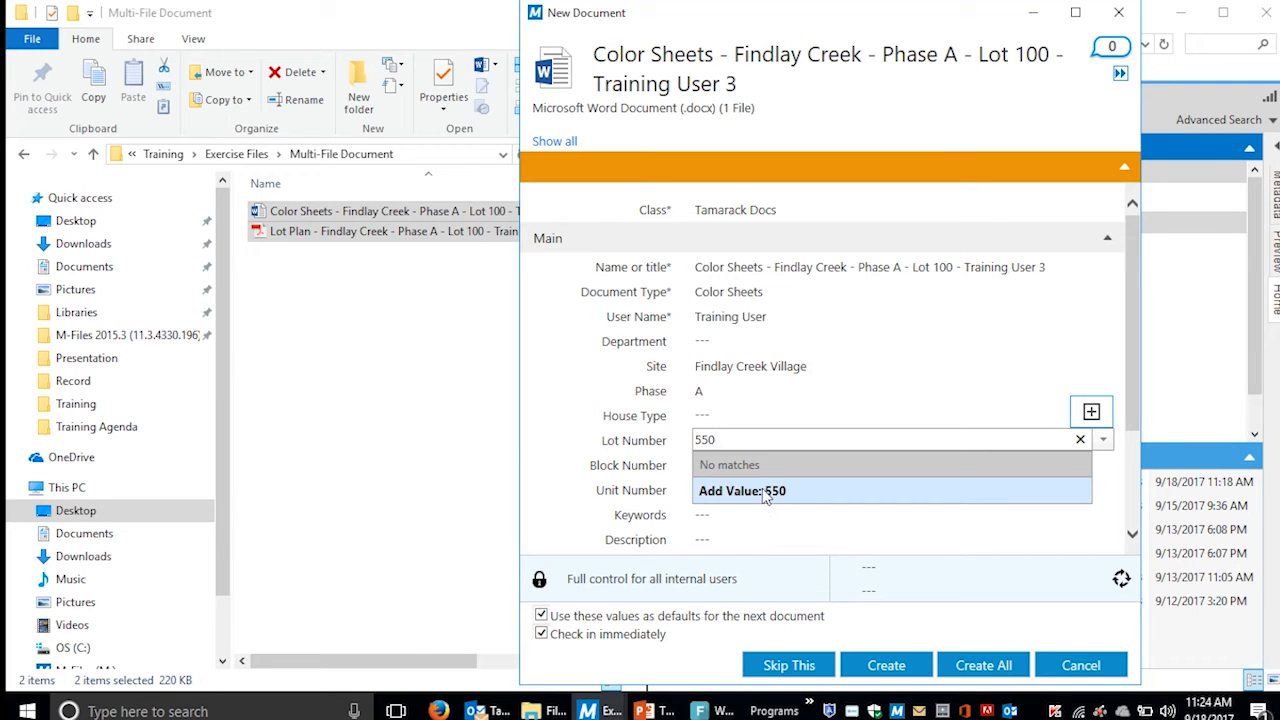
pyautogui.click(760, 337)
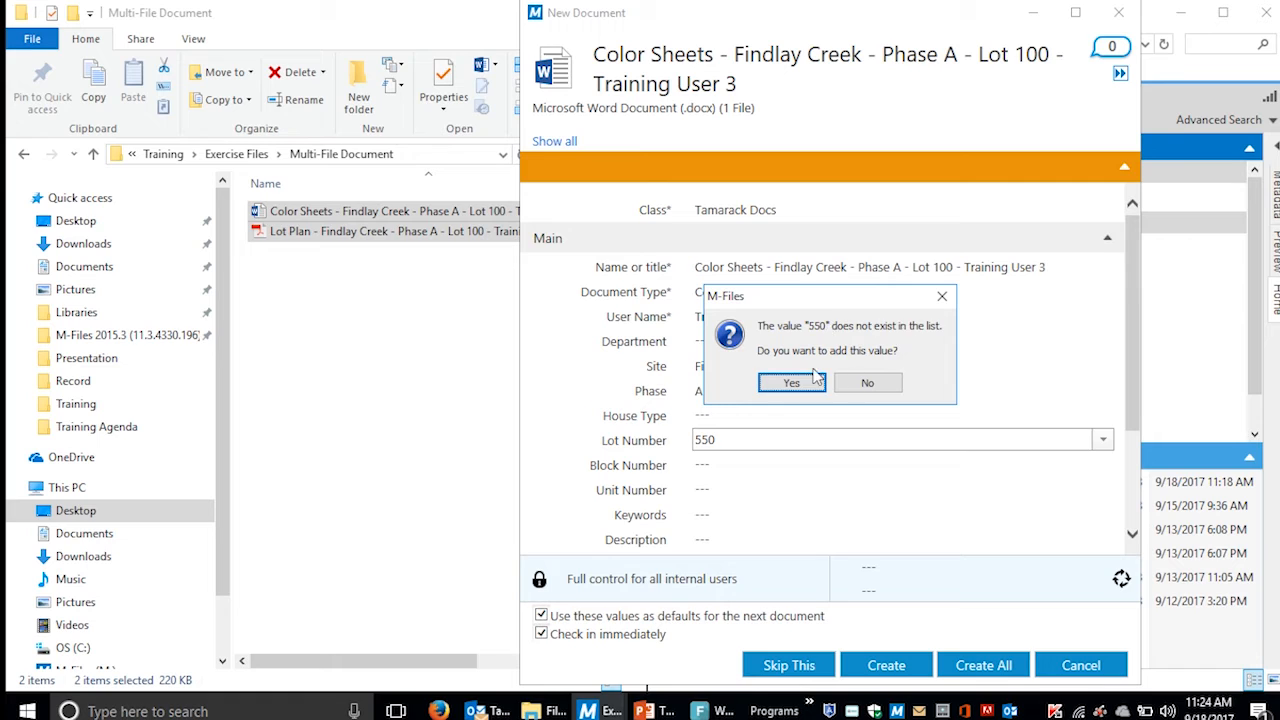
pyautogui.click(789, 384)
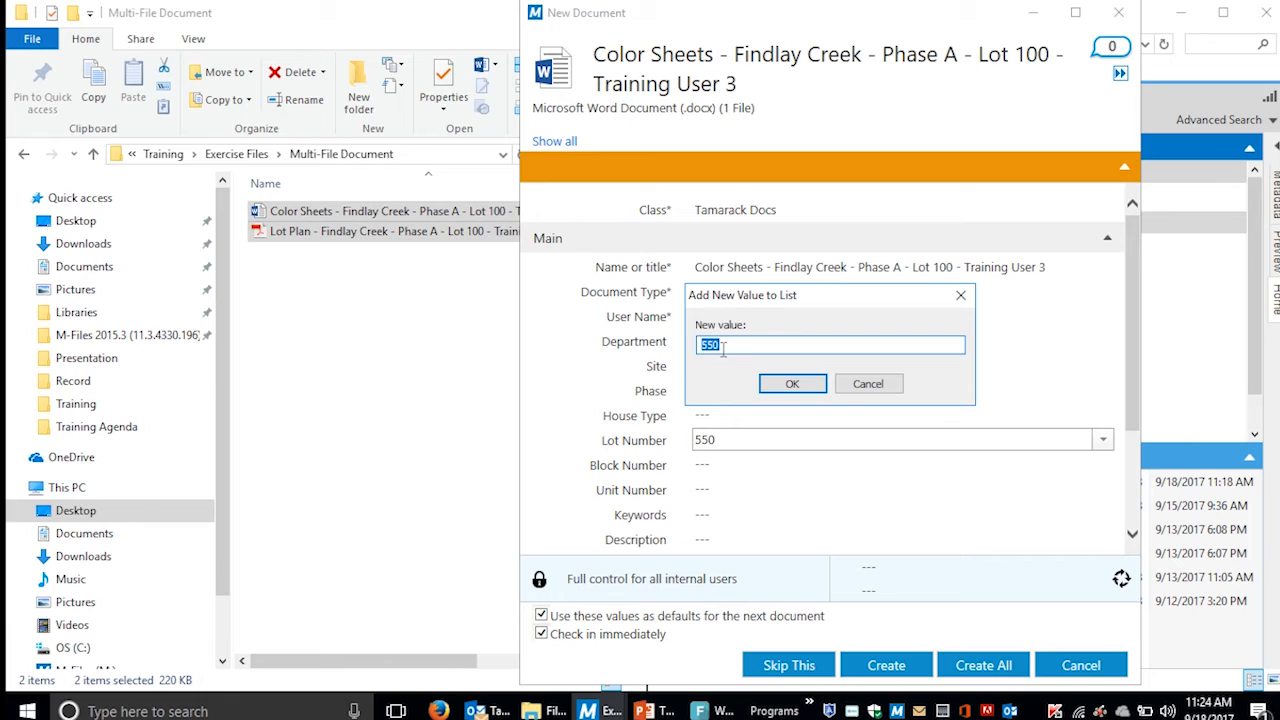
pyautogui.click(792, 384)
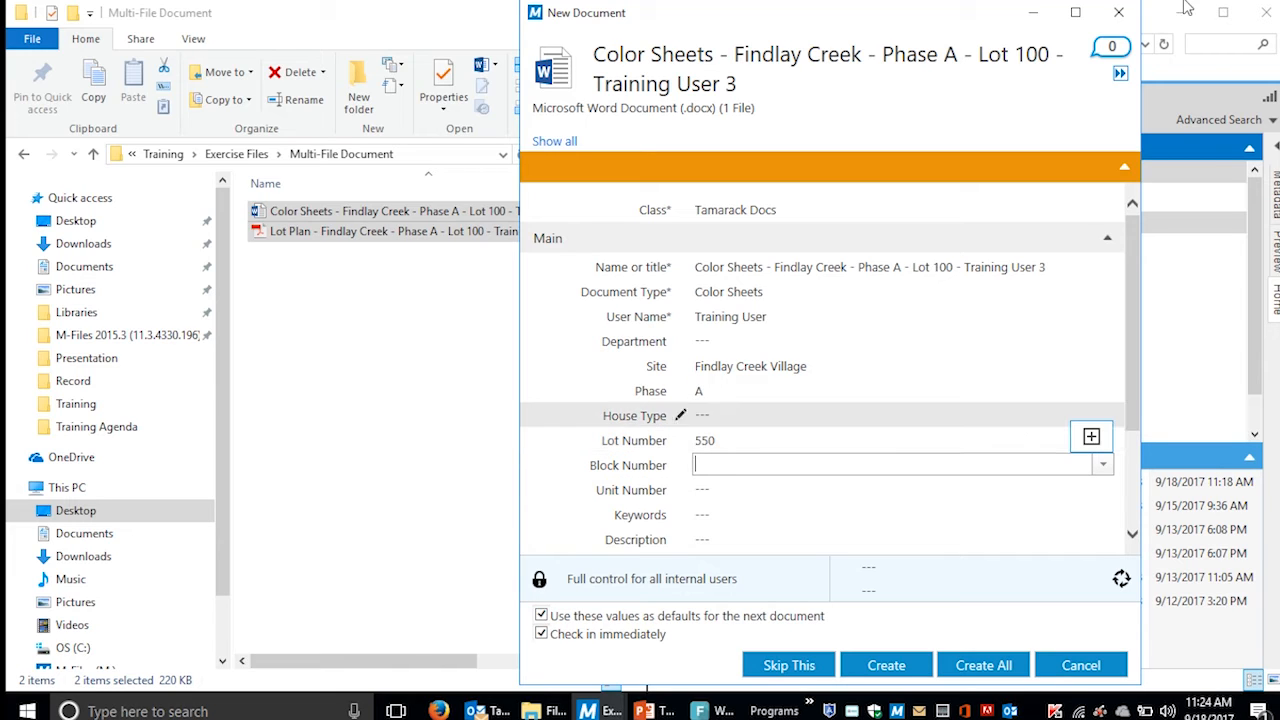
# Change the Color Sheets document's Lot Number to the existing value 100
pyautogui.click(698, 436)
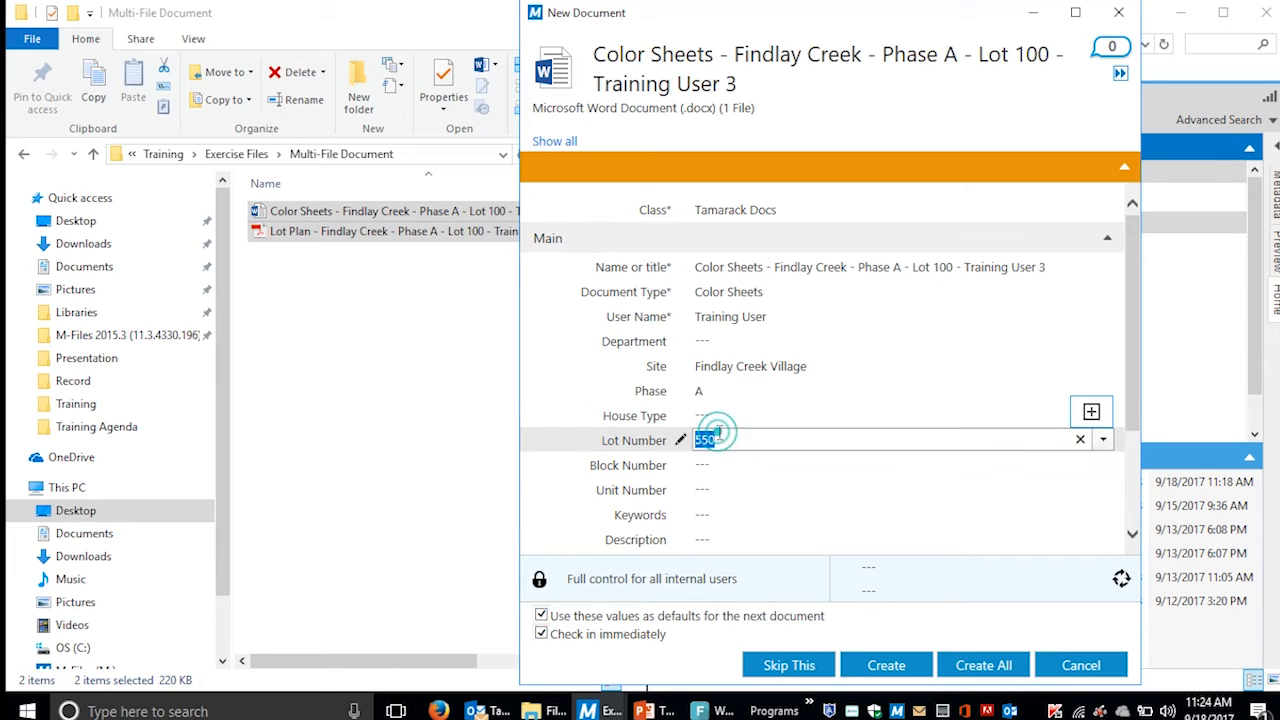
pyautogui.write('100')
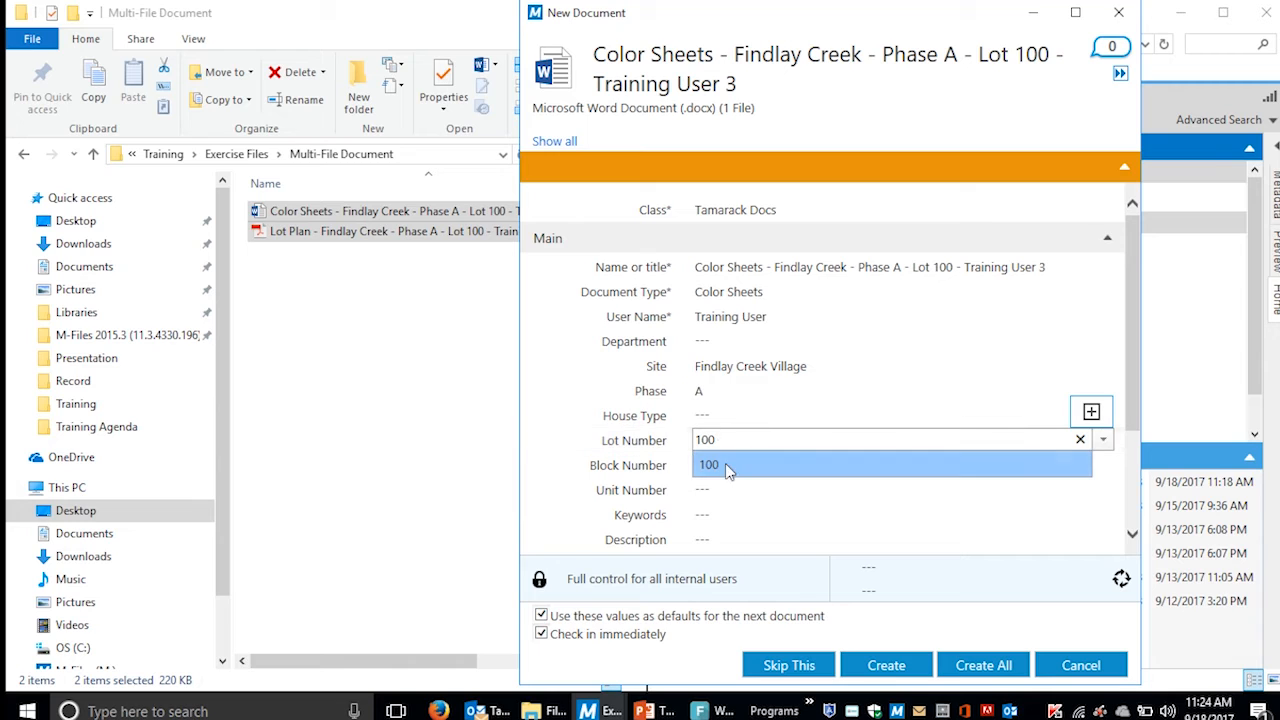
pyautogui.click(724, 465)
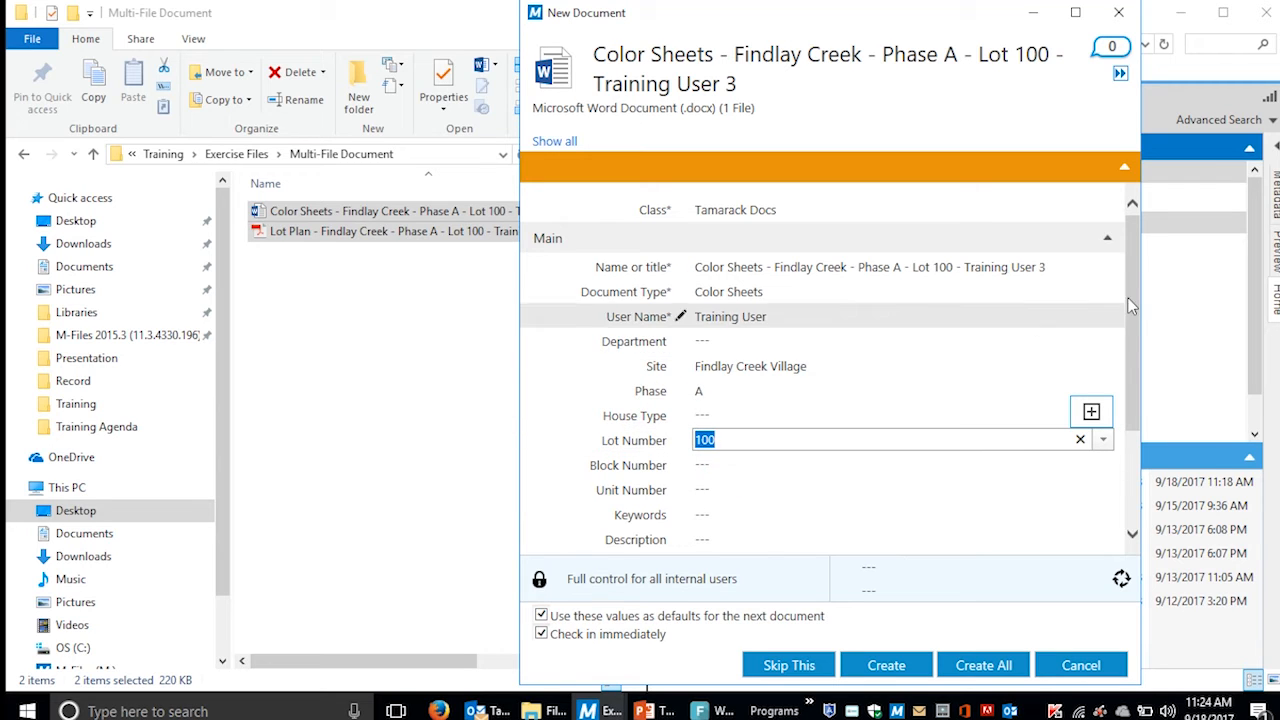
# Enter "This is a test document" as the description and create the Color Sheets document
pyautogui.scroll(-3, 751, 348)
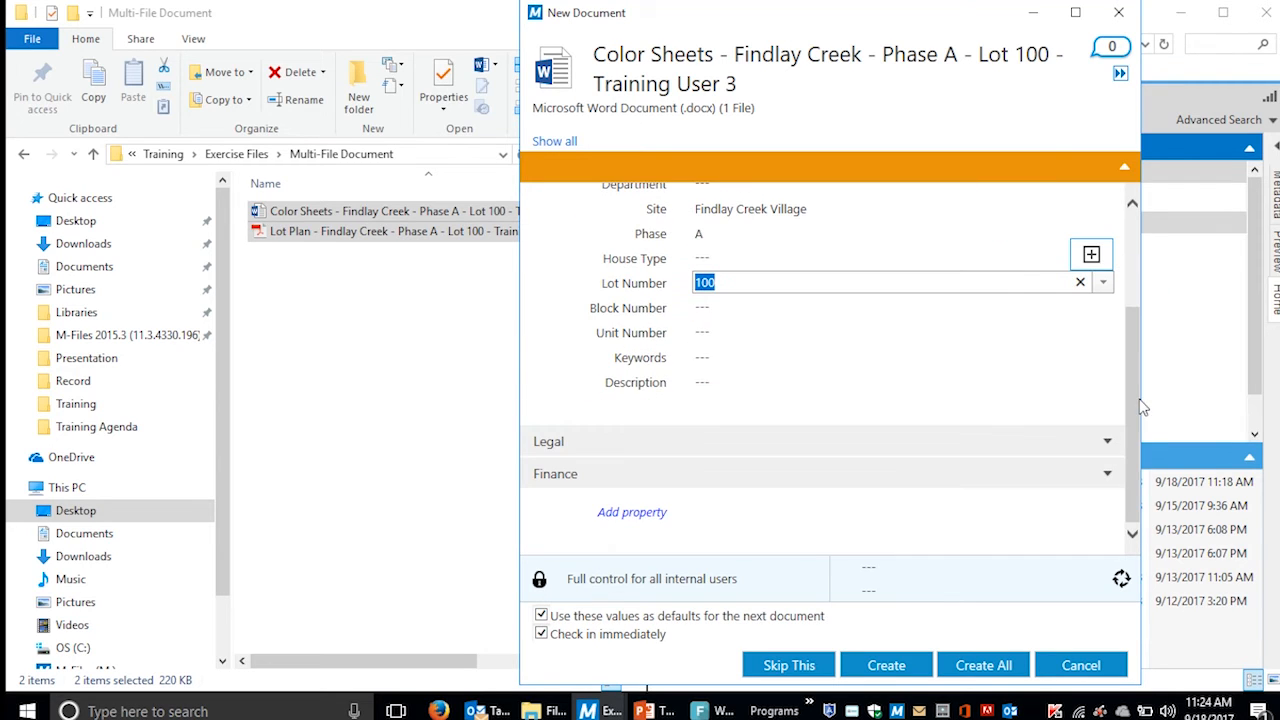
pyautogui.click(713, 383)
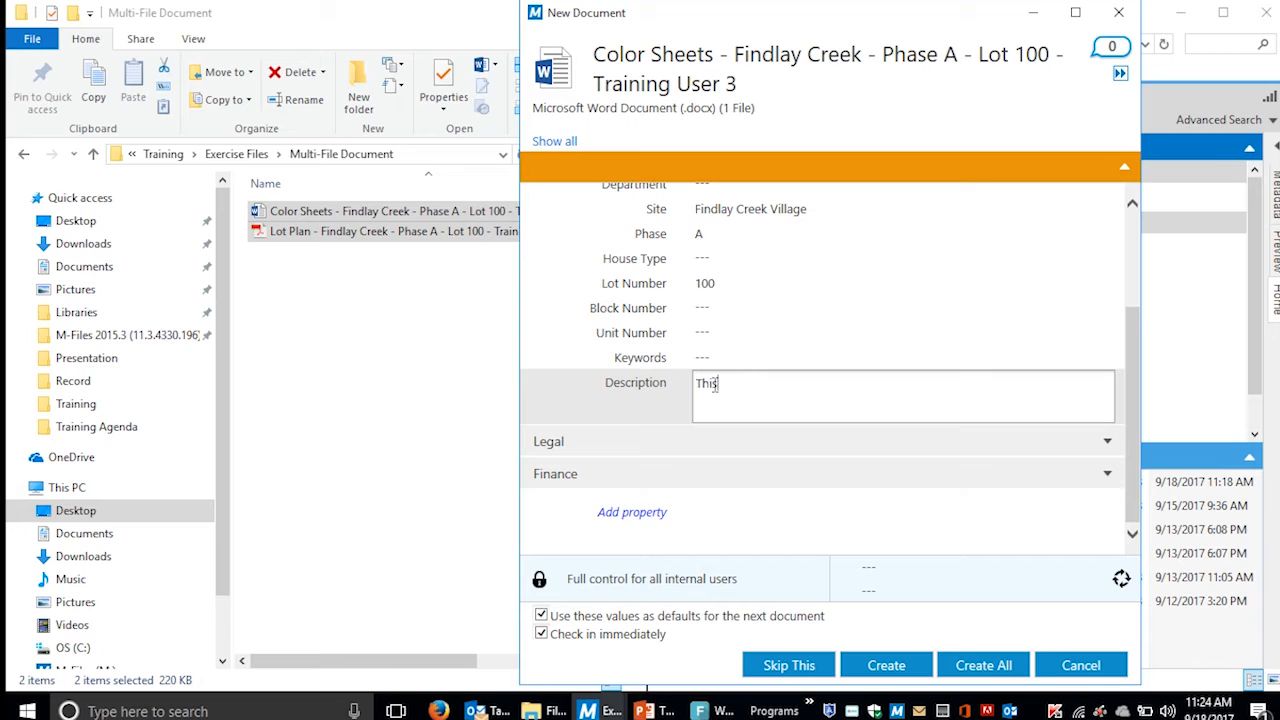
pyautogui.write('This is a test document')
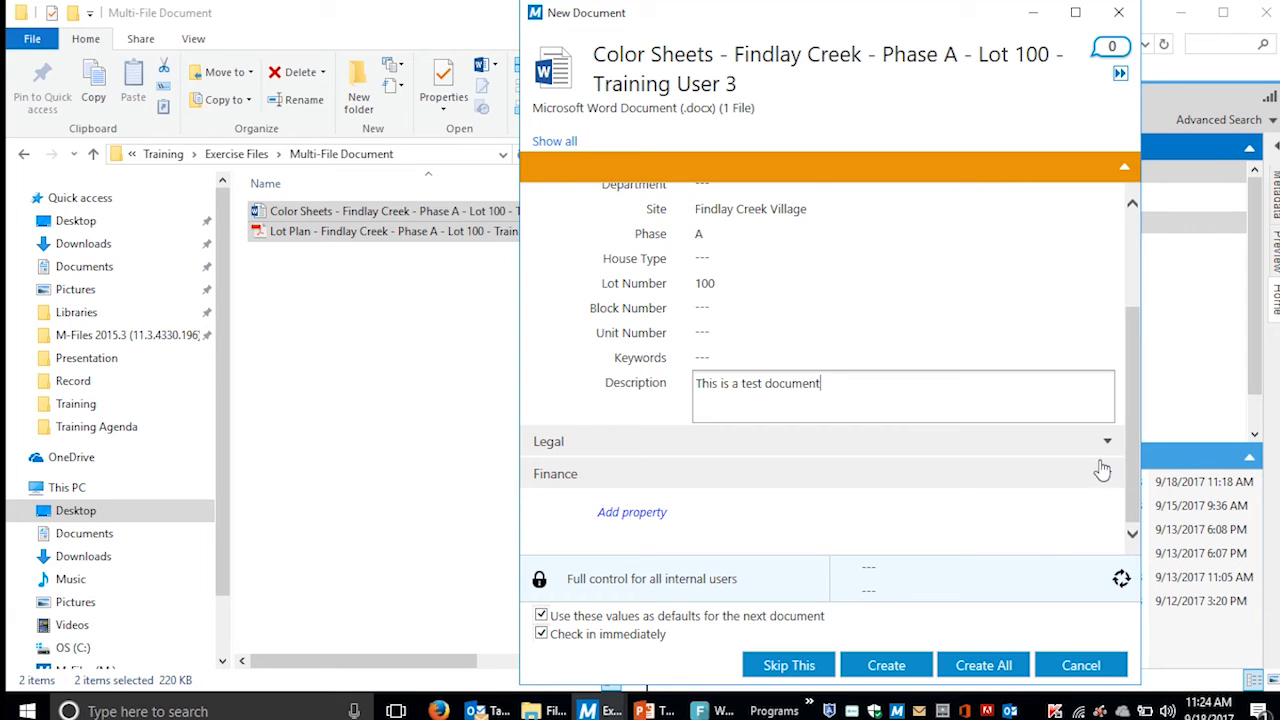
pyautogui.scroll(3, 1128, 414)
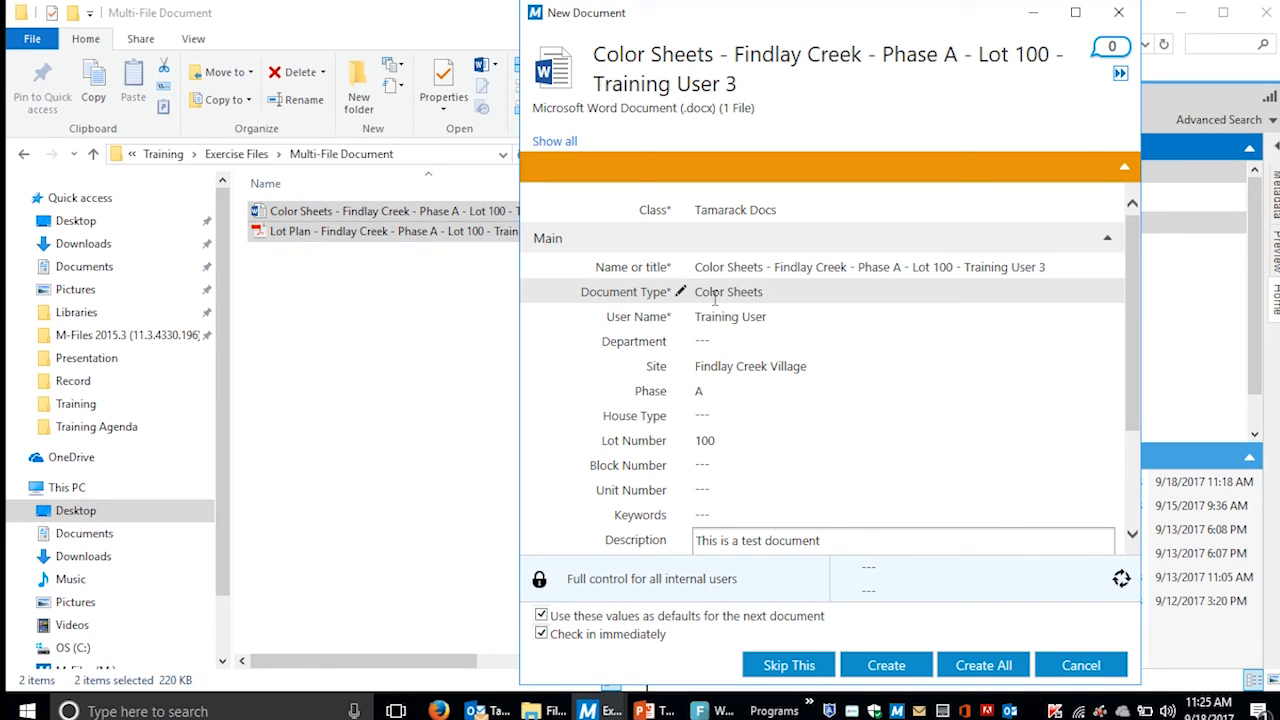
pyautogui.click(875, 666)
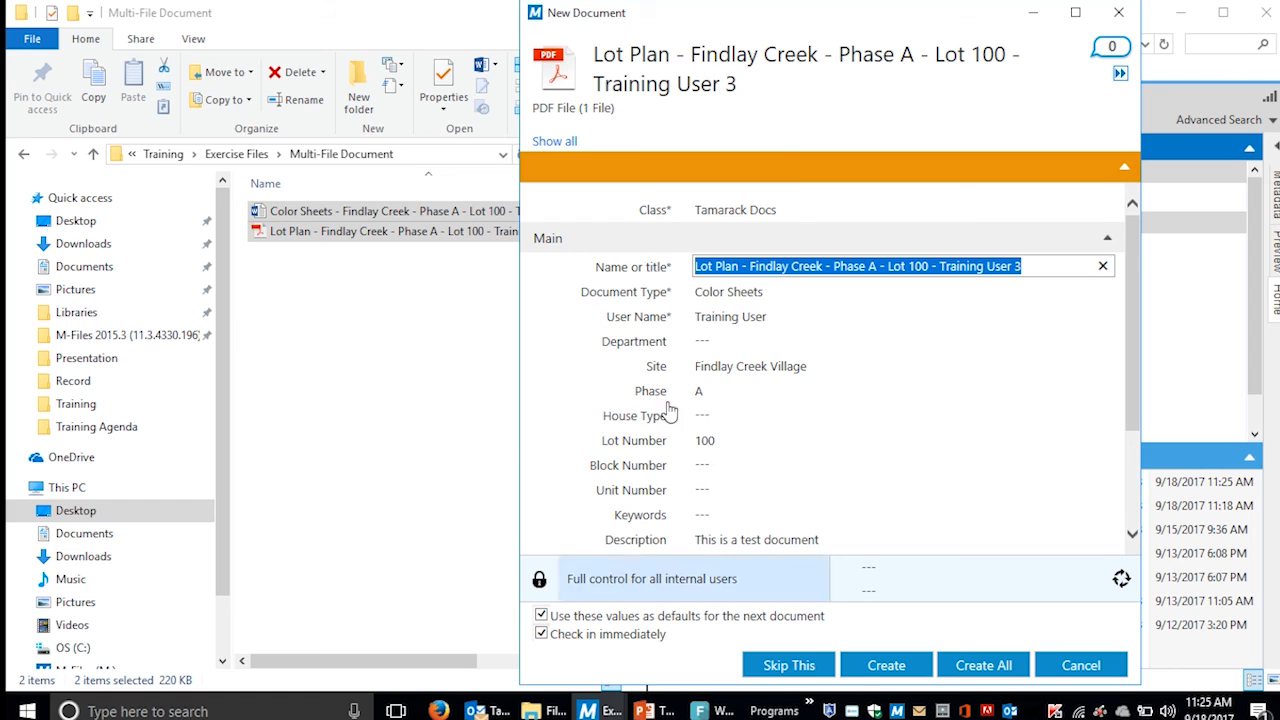
# Set the Lot Plan file's Document Type to Lot Plan and create the document
pyautogui.click(795, 293)
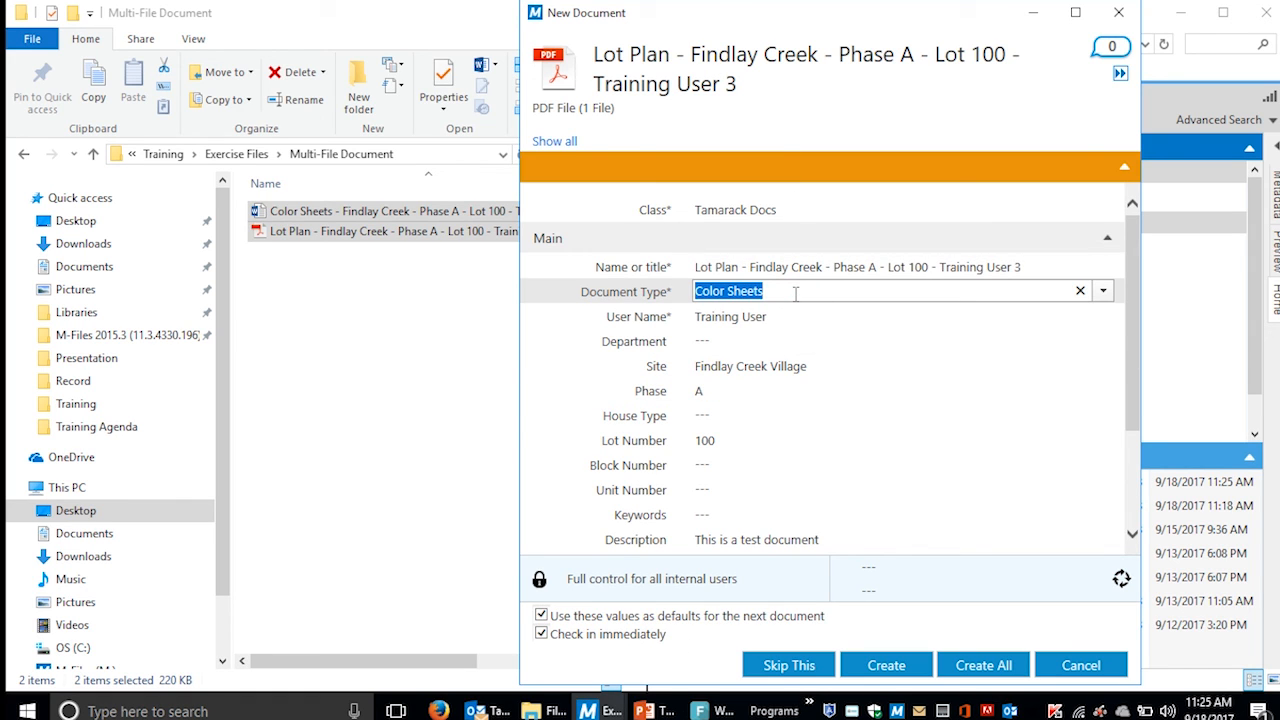
pyautogui.write('lot')
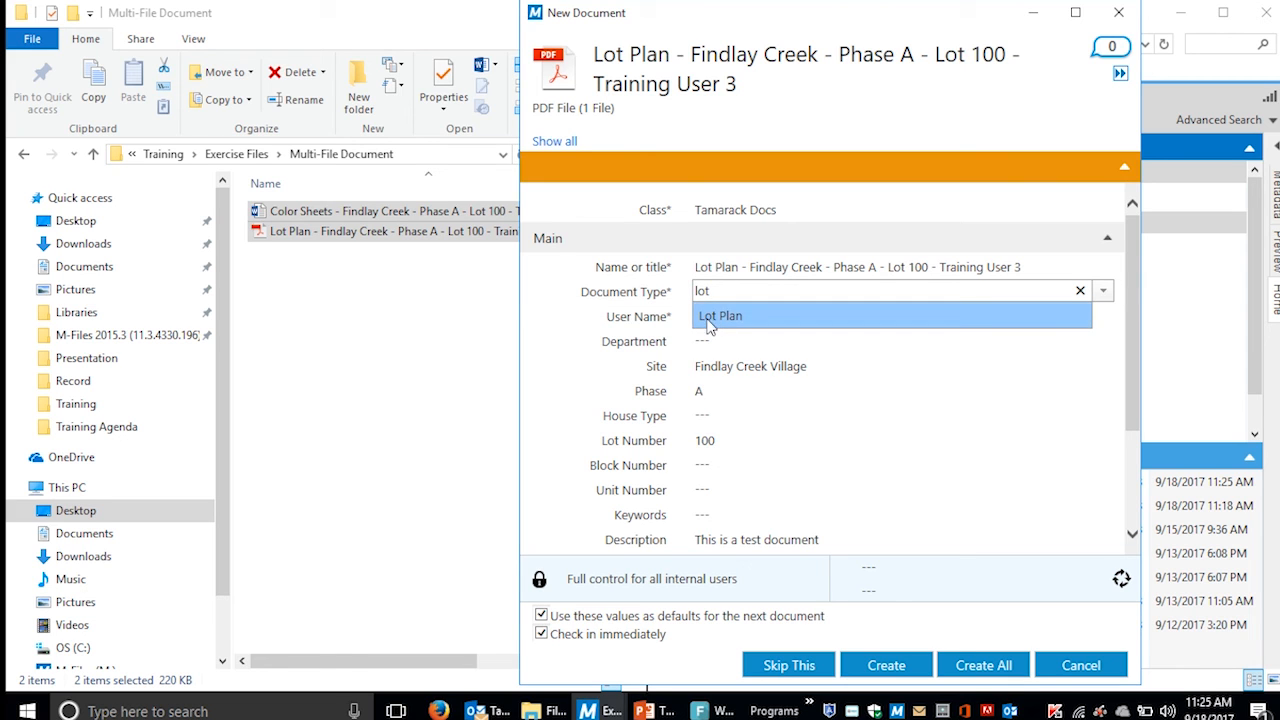
pyautogui.click(708, 316)
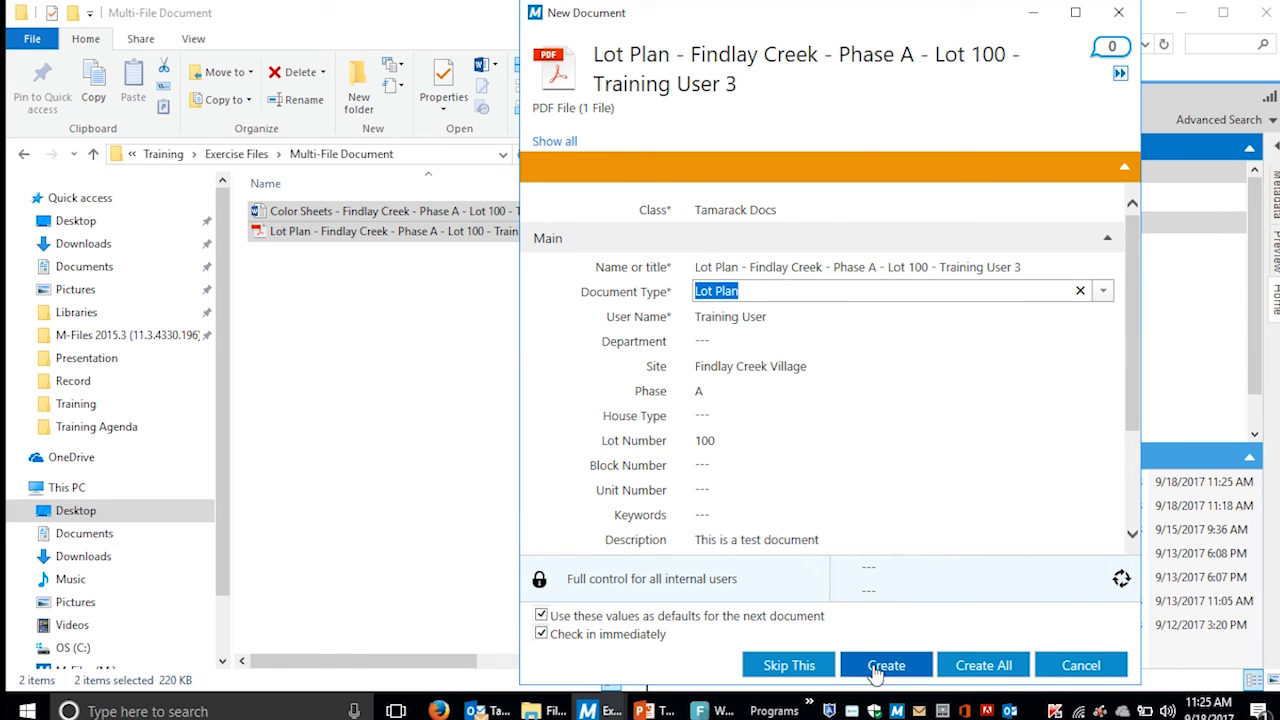
pyautogui.click(878, 672)
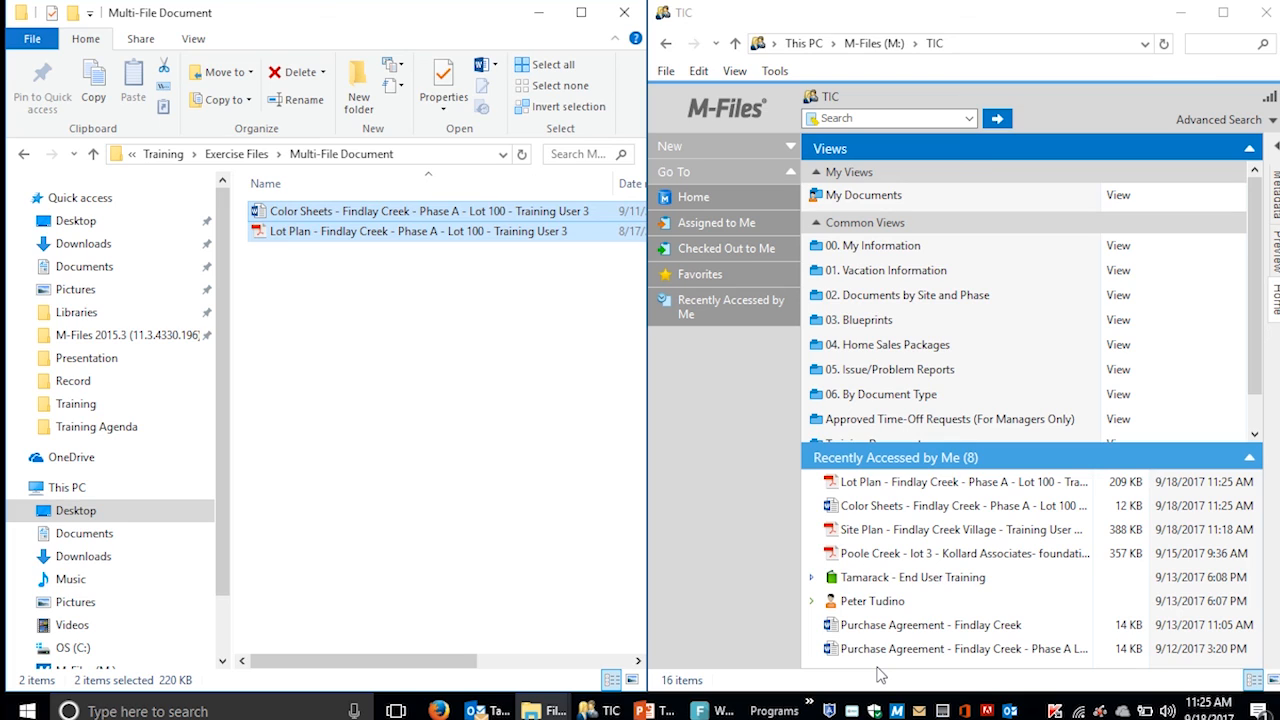